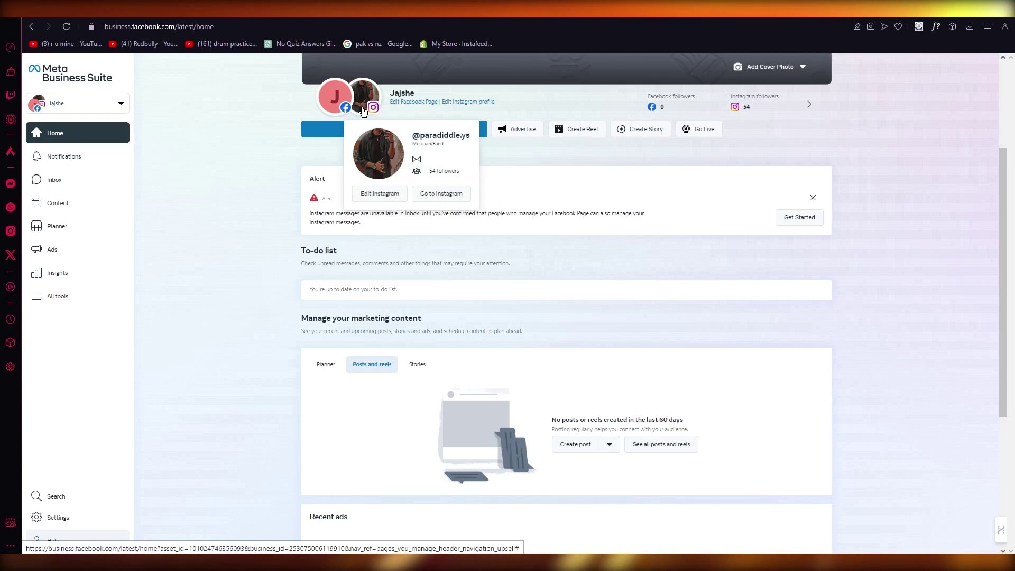
Step: Glance at the business portfolio list, close it, and bring up all Meta tools
{"action": "left_click", "coordinate": [106, 104]}
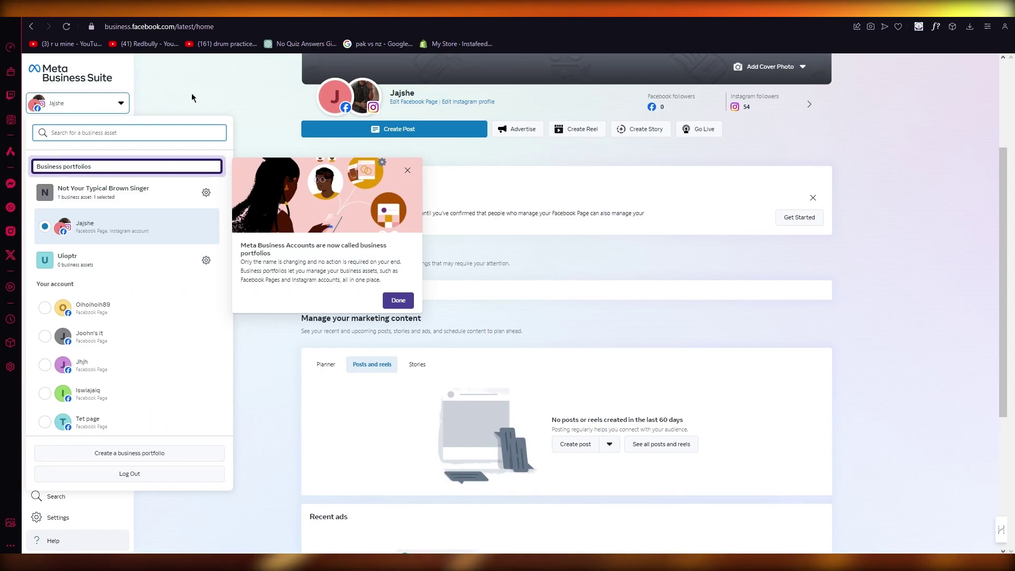
{"action": "left_click", "coordinate": [192, 93]}
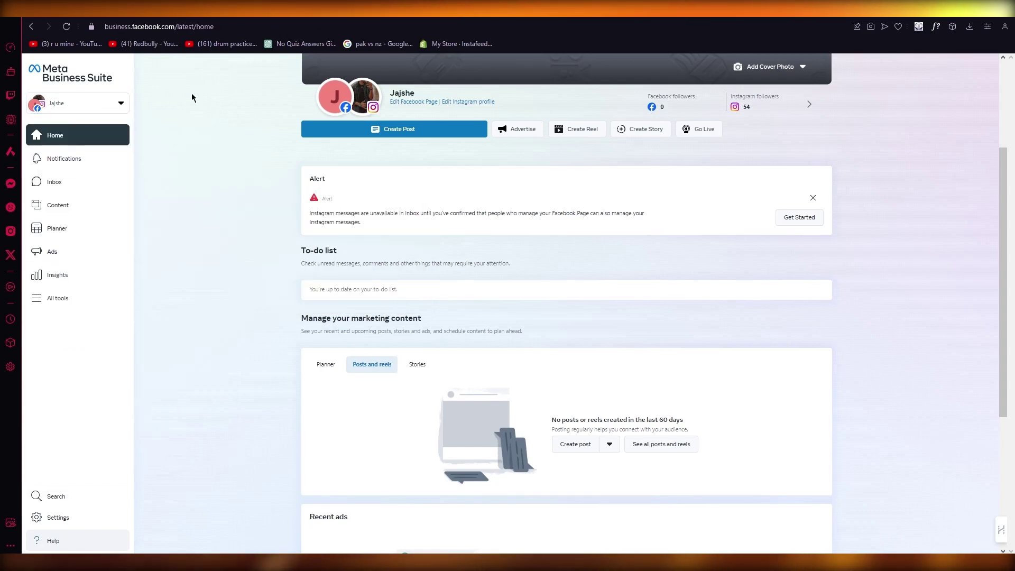
{"action": "left_click", "coordinate": [59, 300]}
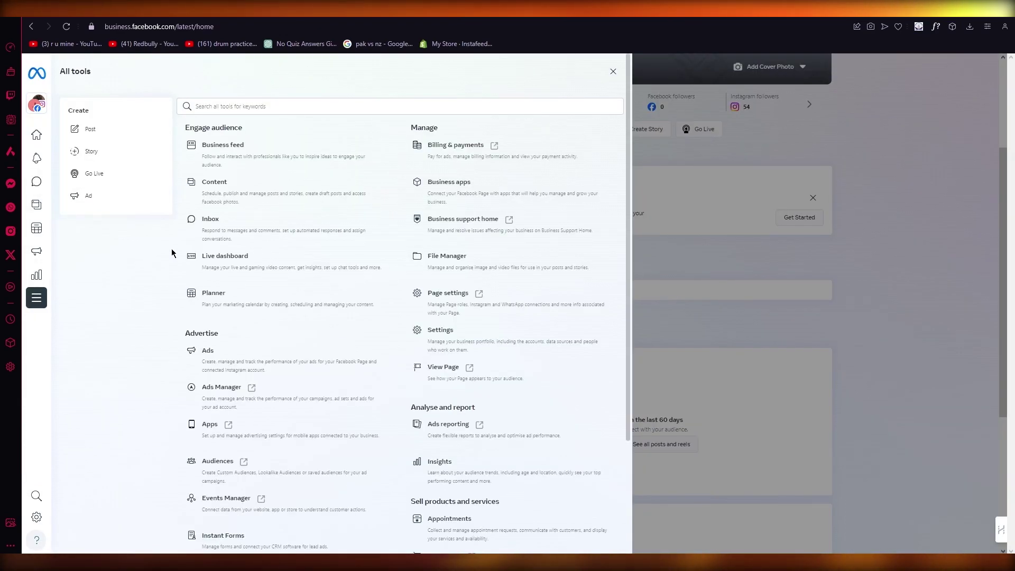
{"action": "scroll", "coordinate": [172, 253], "scroll_direction": "down", "scroll_amount": 2}
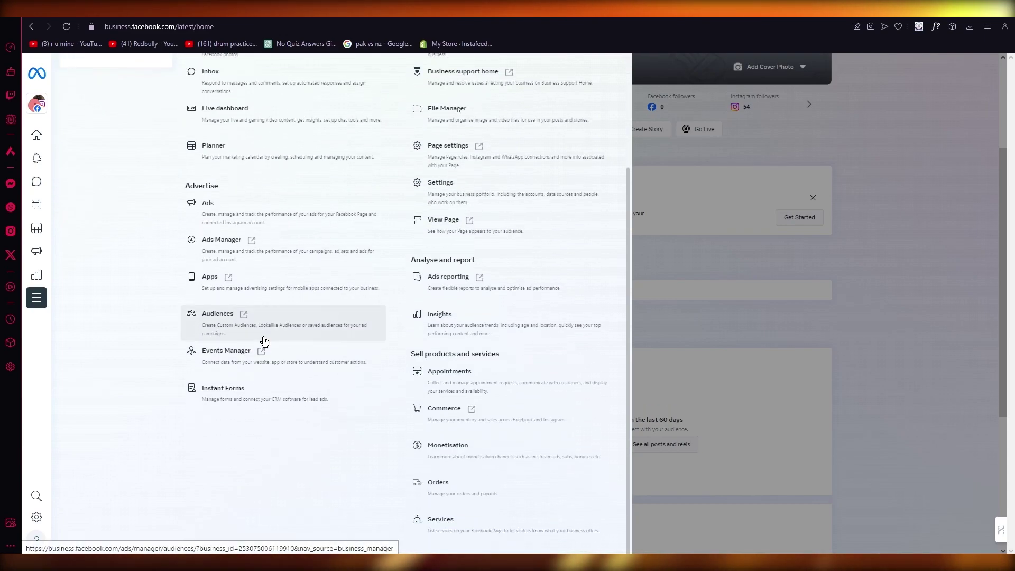
{"action": "scroll", "coordinate": [264, 341], "scroll_direction": "up", "scroll_amount": 2}
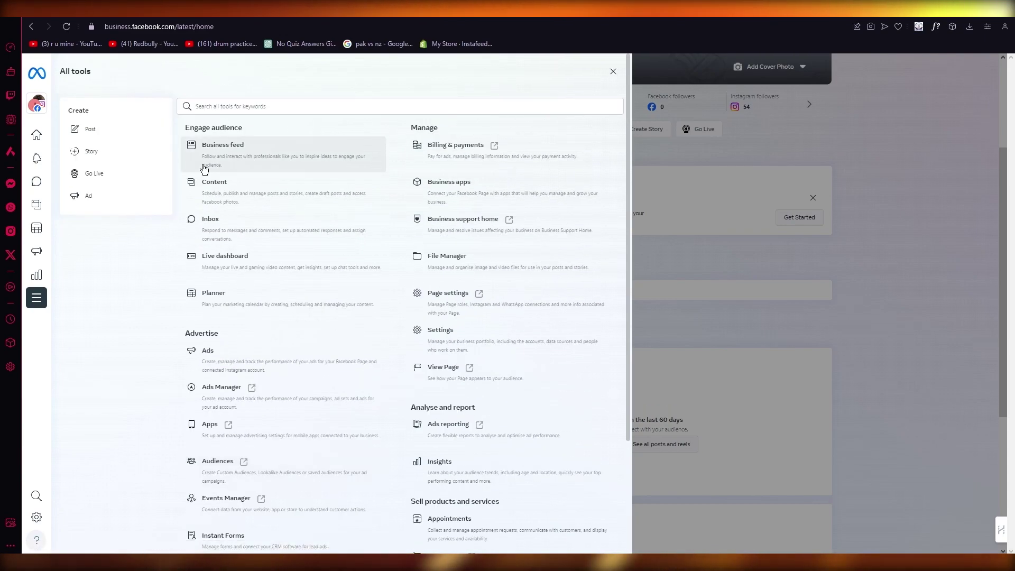
{"action": "scroll", "coordinate": [249, 256], "scroll_direction": "down", "scroll_amount": 1}
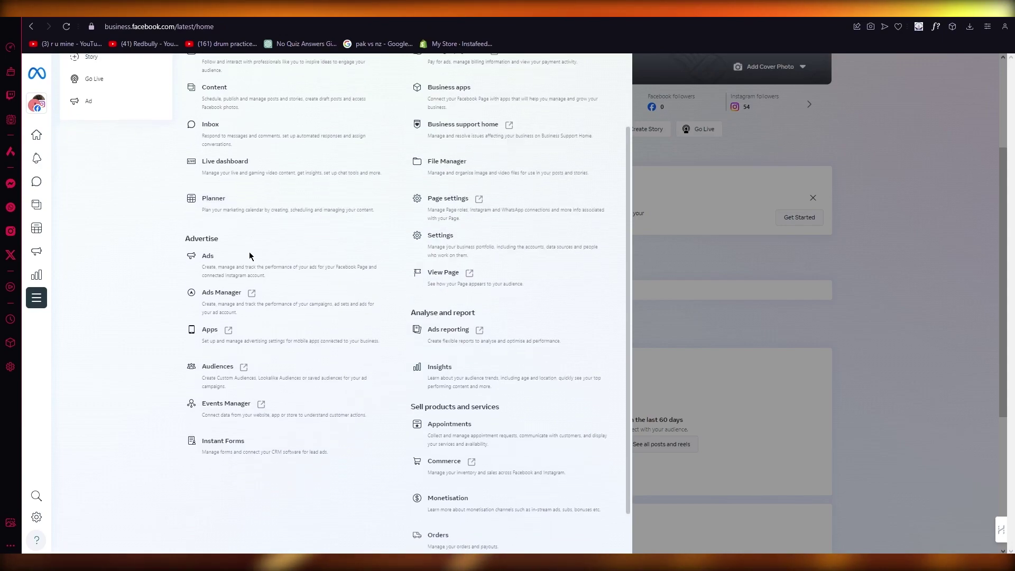
{"action": "scroll", "coordinate": [249, 257], "scroll_direction": "down", "scroll_amount": 1}
Step: Open Commerce Manager, dismiss the local-products promo, and show the full tools list
{"action": "left_click", "coordinate": [454, 407]}
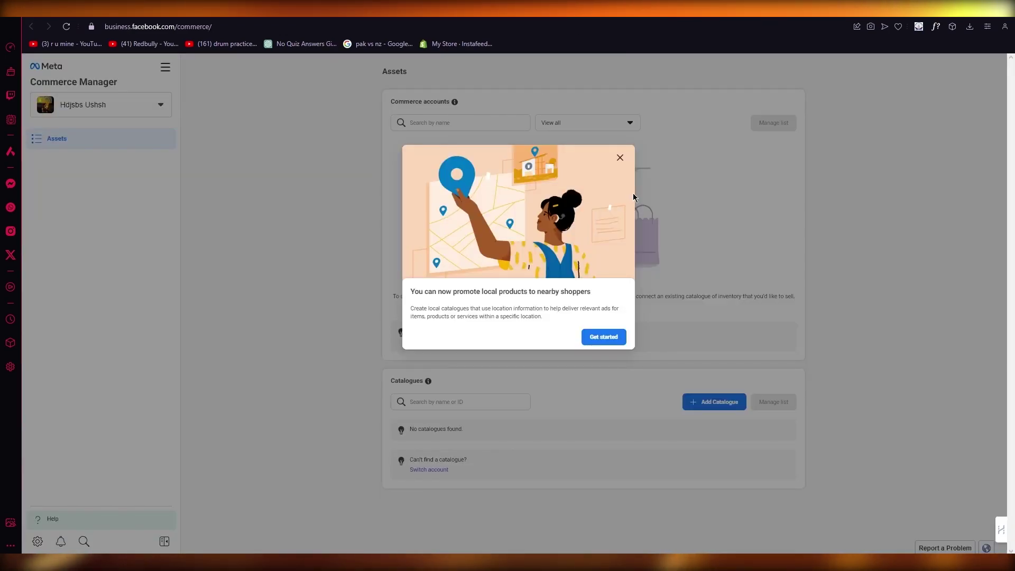
{"action": "left_click", "coordinate": [621, 157]}
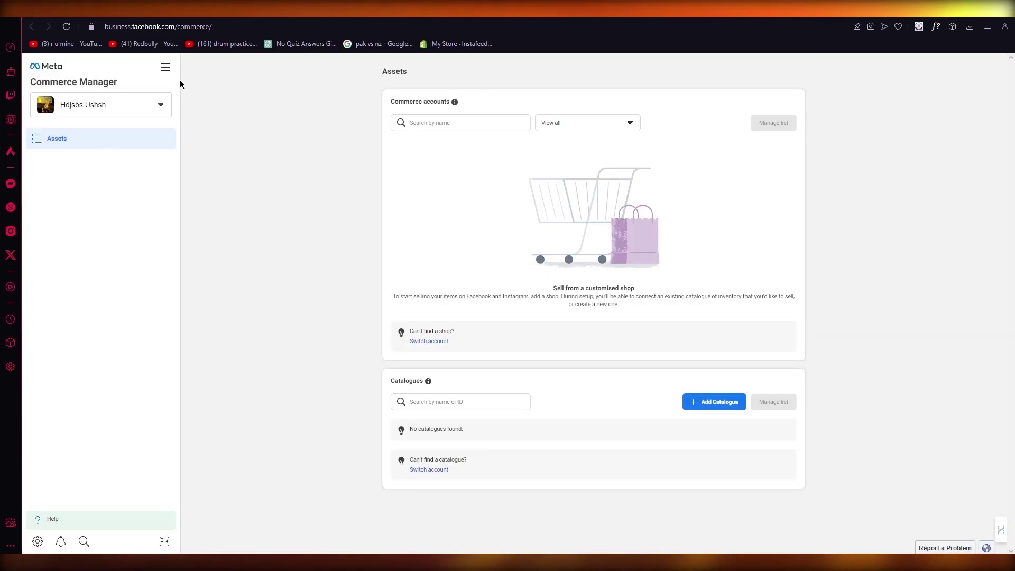
{"action": "left_click", "coordinate": [166, 69]}
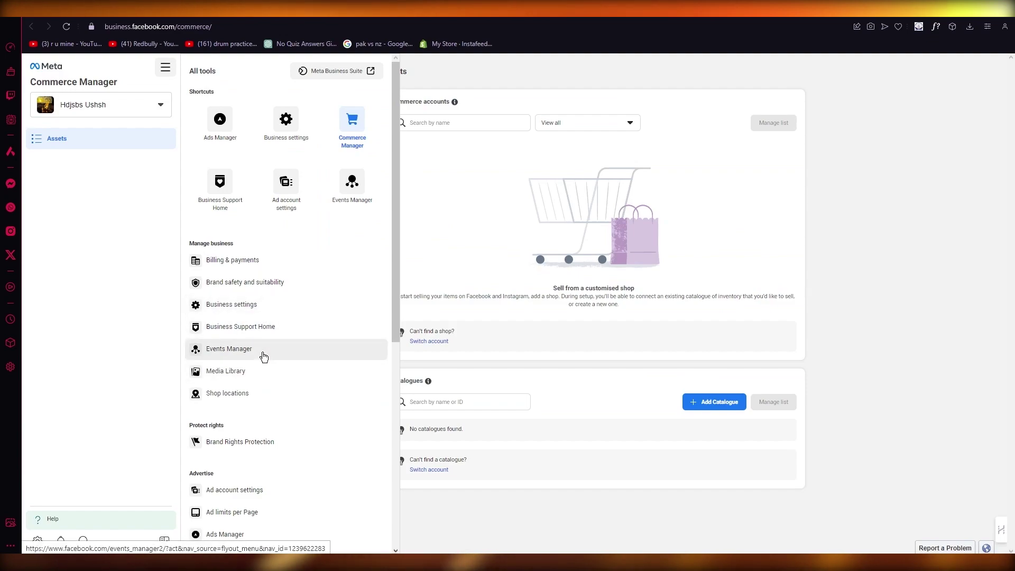
{"action": "scroll", "coordinate": [262, 356], "scroll_direction": "down", "scroll_amount": 2}
{"action": "scroll", "coordinate": [262, 355], "scroll_direction": "up", "scroll_amount": 2}
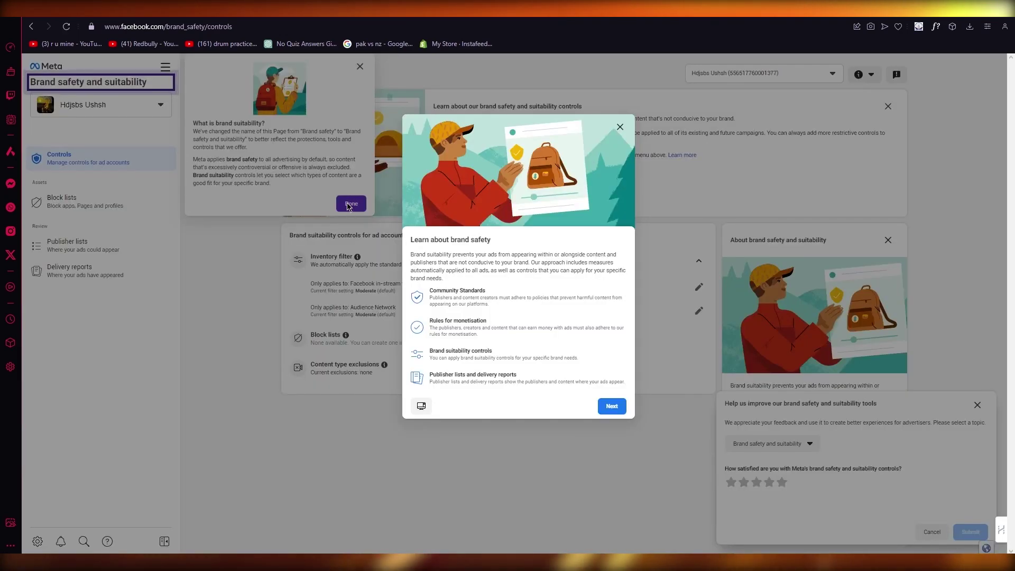
Step: Dismiss the brand-safety introduction, guide and explainer, then view Publisher lists
{"action": "left_click", "coordinate": [346, 205]}
{"action": "left_click", "coordinate": [969, 242]}
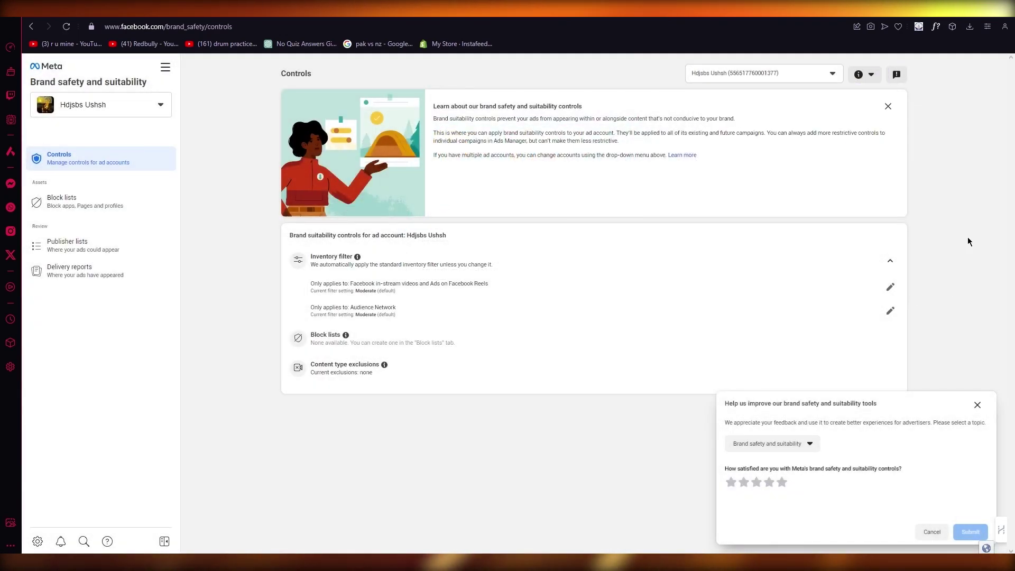
{"action": "left_click", "coordinate": [888, 107]}
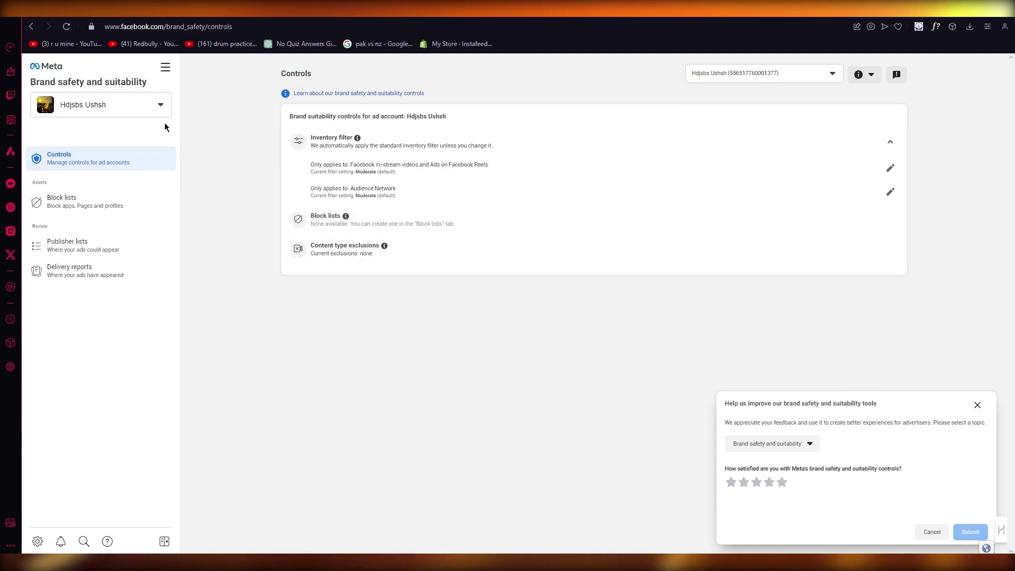
{"action": "left_click", "coordinate": [111, 256]}
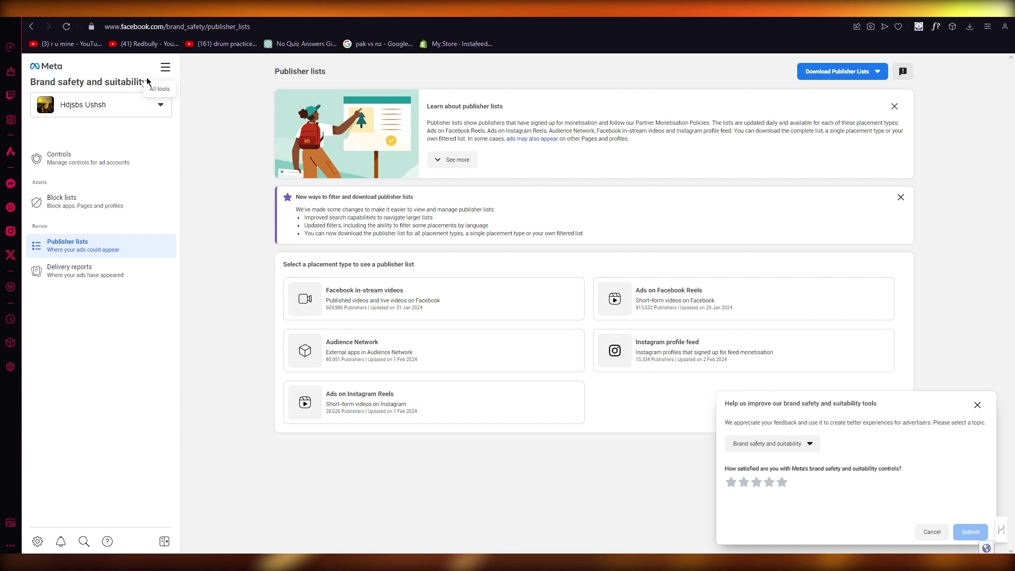
Step: Go to Commerce Manager through the full Meta tools list
{"action": "left_click", "coordinate": [164, 68]}
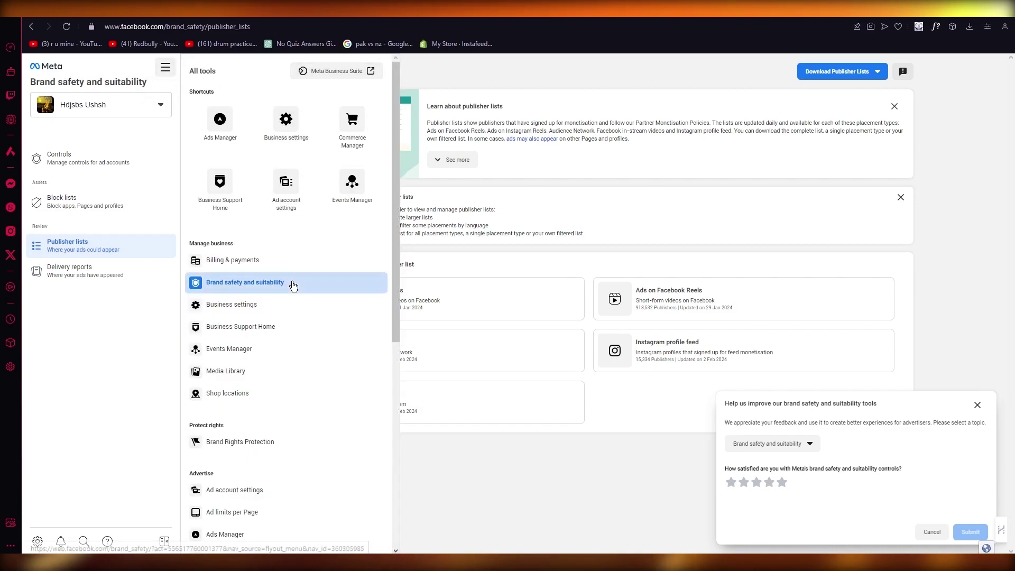
{"action": "scroll", "coordinate": [292, 286], "scroll_direction": "down", "scroll_amount": 2}
{"action": "scroll", "coordinate": [292, 285], "scroll_direction": "down", "scroll_amount": 1}
{"action": "scroll", "coordinate": [291, 286], "scroll_direction": "down", "scroll_amount": 1}
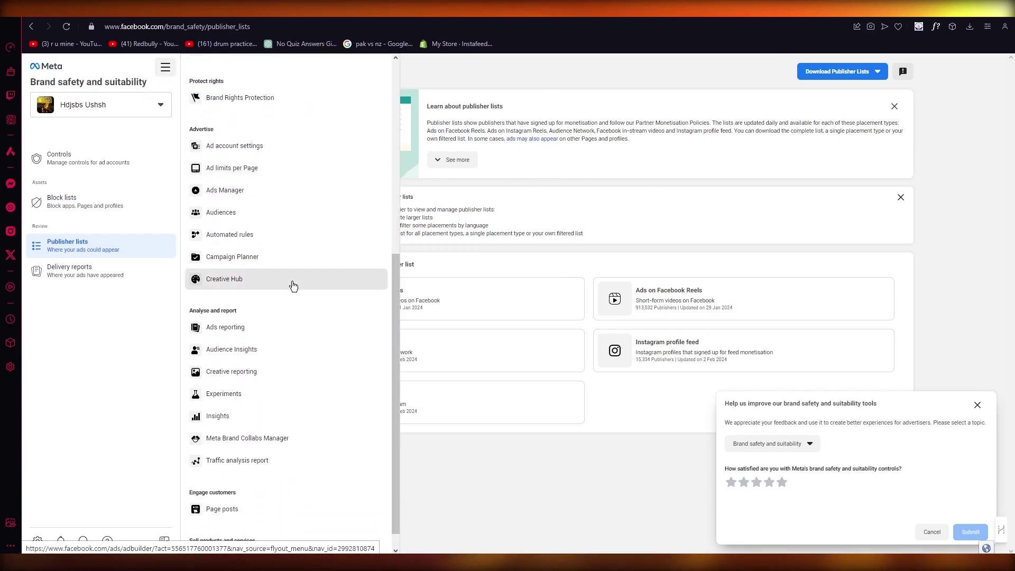
{"action": "scroll", "coordinate": [292, 286], "scroll_direction": "down", "scroll_amount": 1}
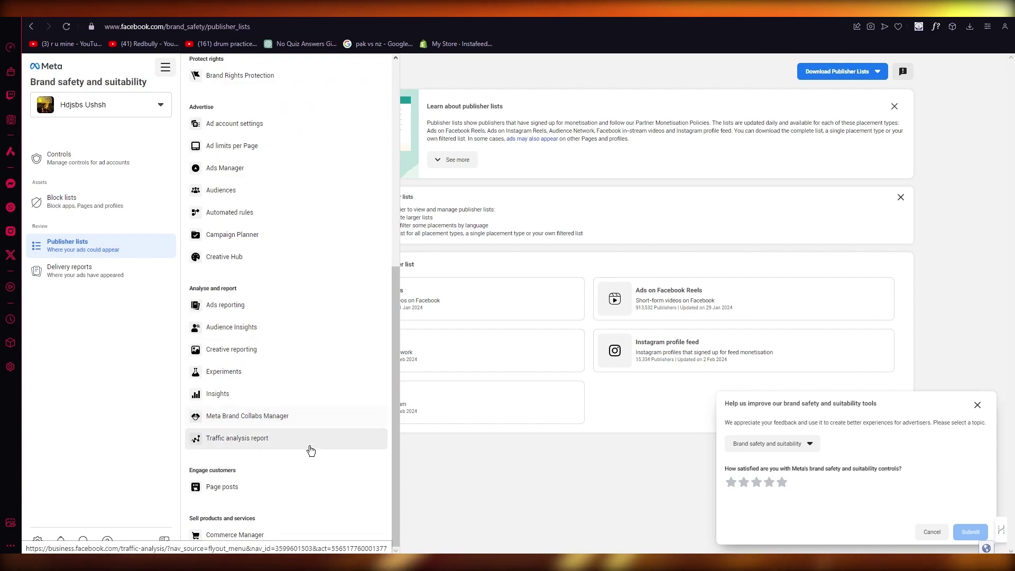
{"action": "scroll", "coordinate": [298, 440], "scroll_direction": "up", "scroll_amount": 3}
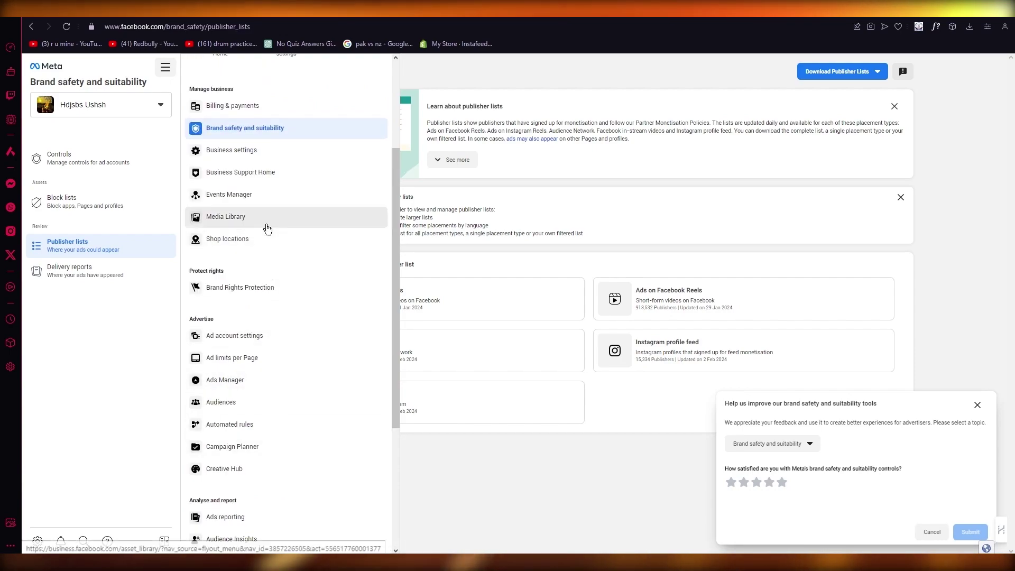
{"action": "scroll", "coordinate": [267, 183], "scroll_direction": "up", "scroll_amount": 3}
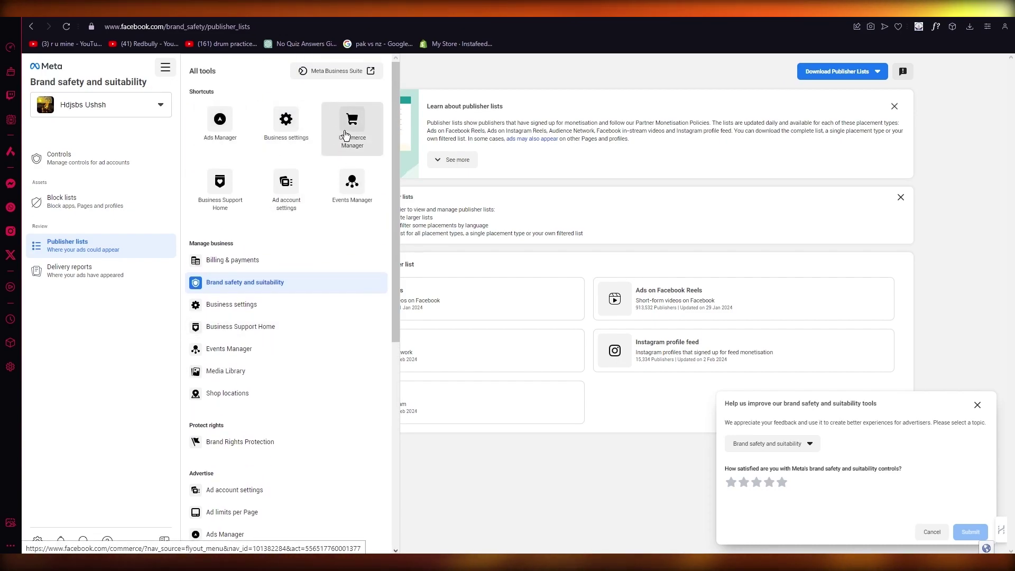
{"action": "left_click", "coordinate": [345, 135]}
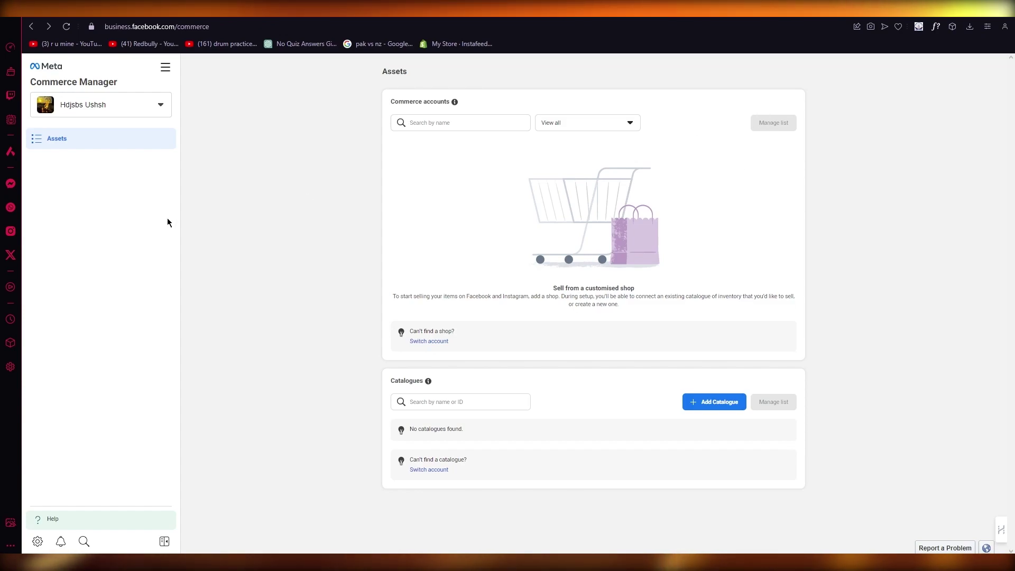
Step: Search pages and tools for 'domain', then close search without choosing a result
{"action": "left_click", "coordinate": [85, 542]}
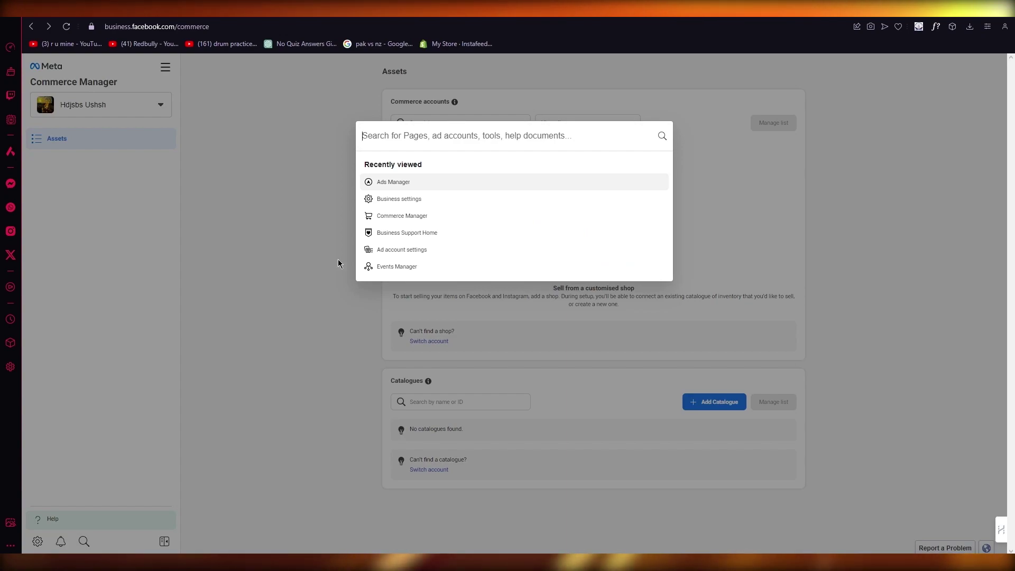
{"action": "type", "text": "dom"}
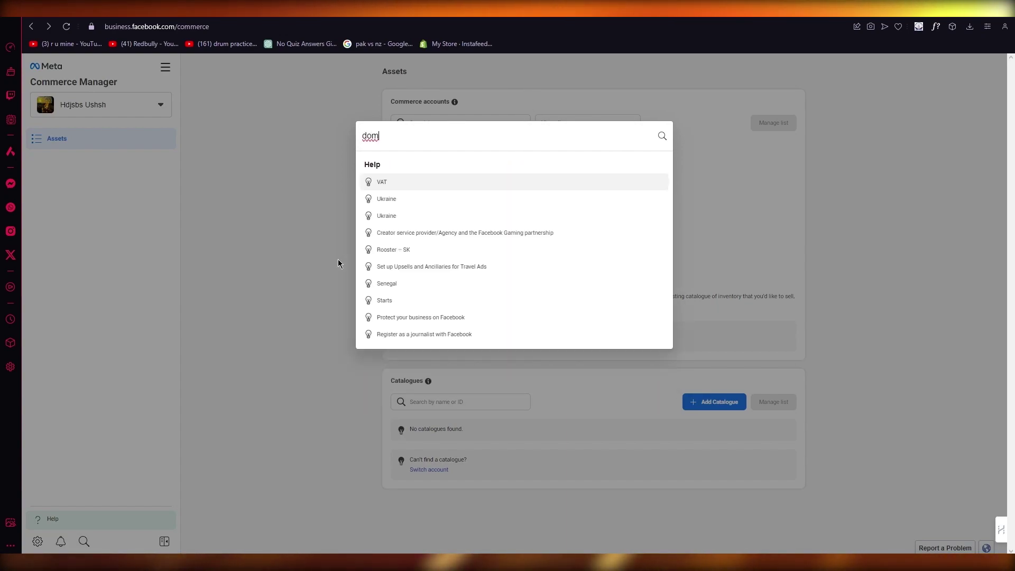
{"action": "type", "text": "ain"}
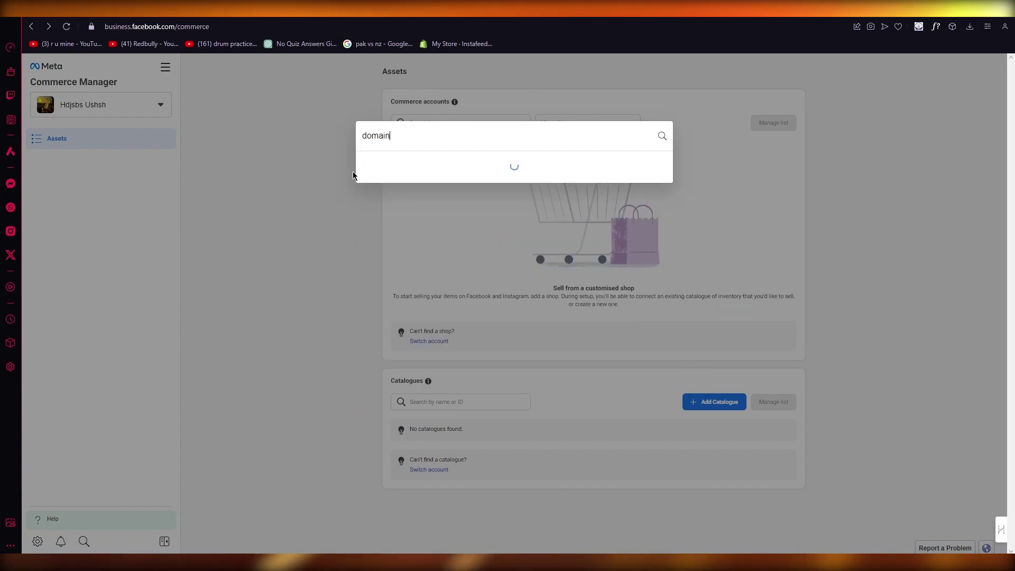
{"action": "left_click", "coordinate": [288, 159]}
Step: Choose Business settings from Commerce Manager's full tools list
{"action": "left_click", "coordinate": [159, 77]}
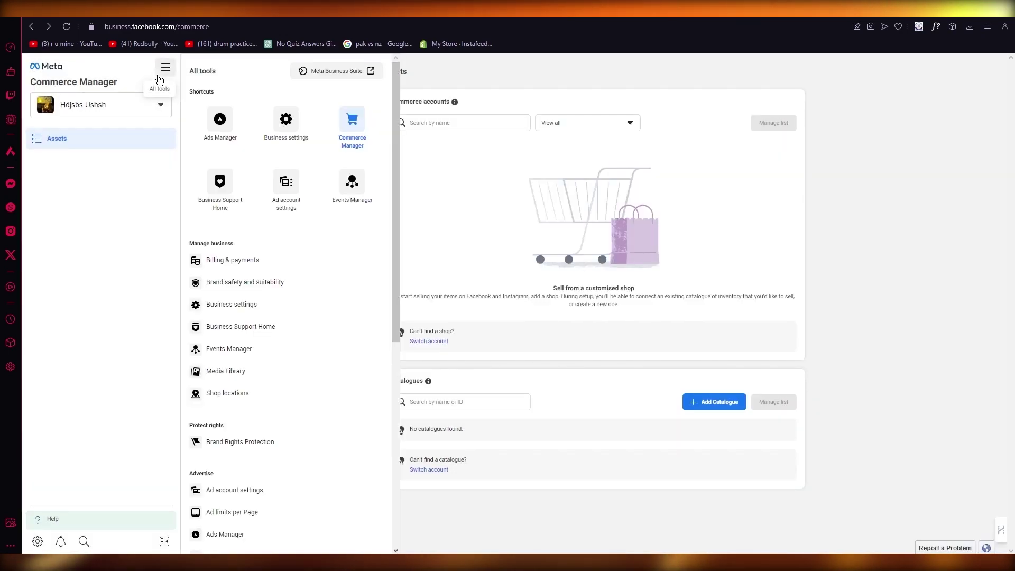
{"action": "scroll", "coordinate": [262, 280], "scroll_direction": "down", "scroll_amount": 5}
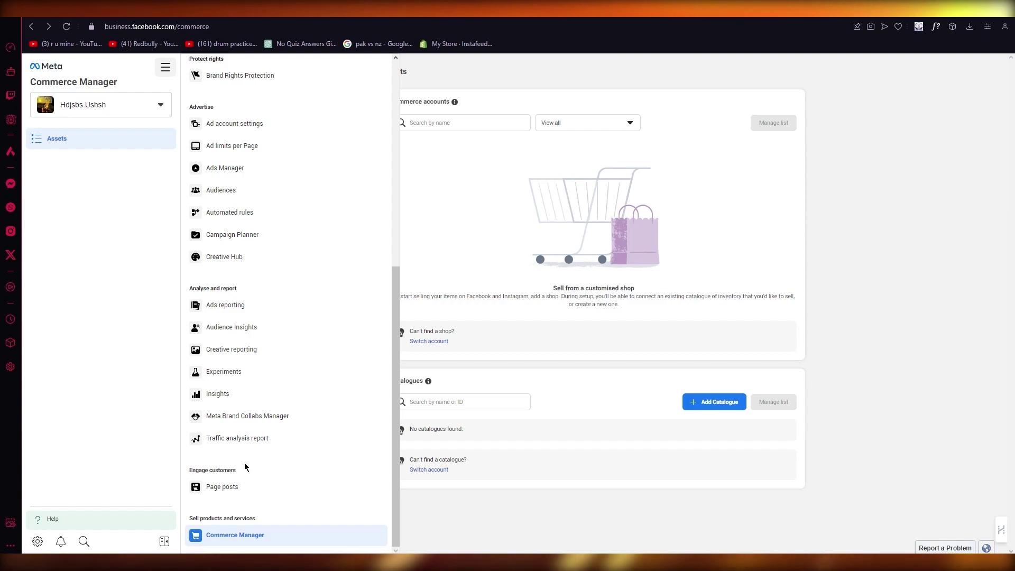
{"action": "scroll", "coordinate": [238, 460], "scroll_direction": "up", "scroll_amount": 2}
{"action": "scroll", "coordinate": [234, 454], "scroll_direction": "up", "scroll_amount": 1}
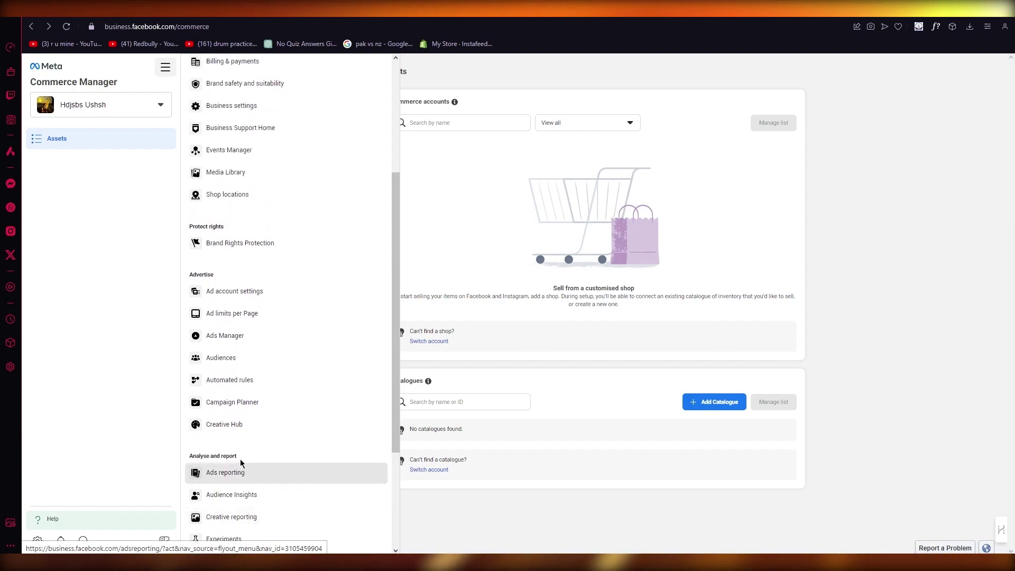
{"action": "scroll", "coordinate": [229, 449], "scroll_direction": "up", "scroll_amount": 1}
{"action": "scroll", "coordinate": [229, 449], "scroll_direction": "up", "scroll_amount": 2}
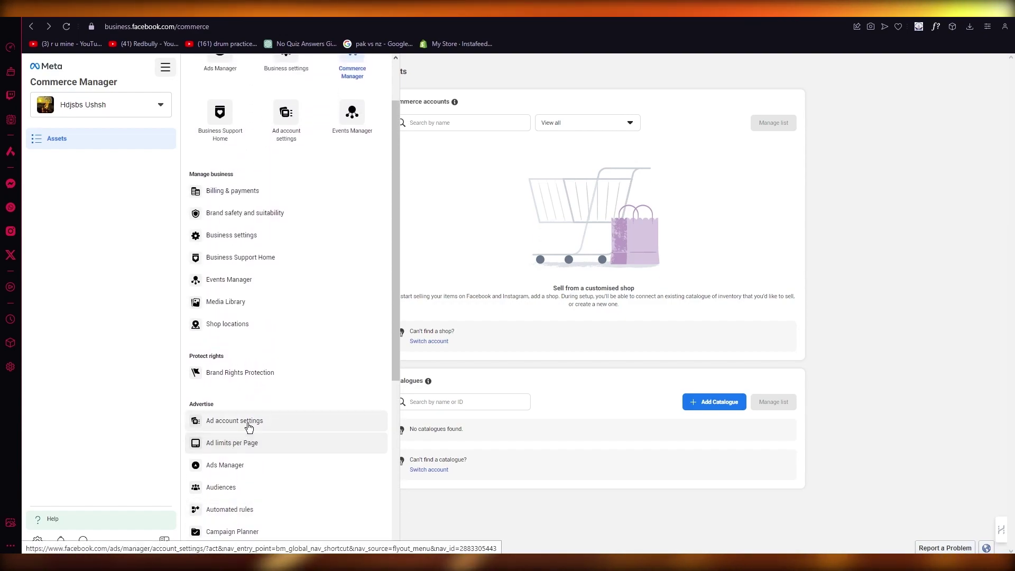
{"action": "left_click", "coordinate": [269, 241]}
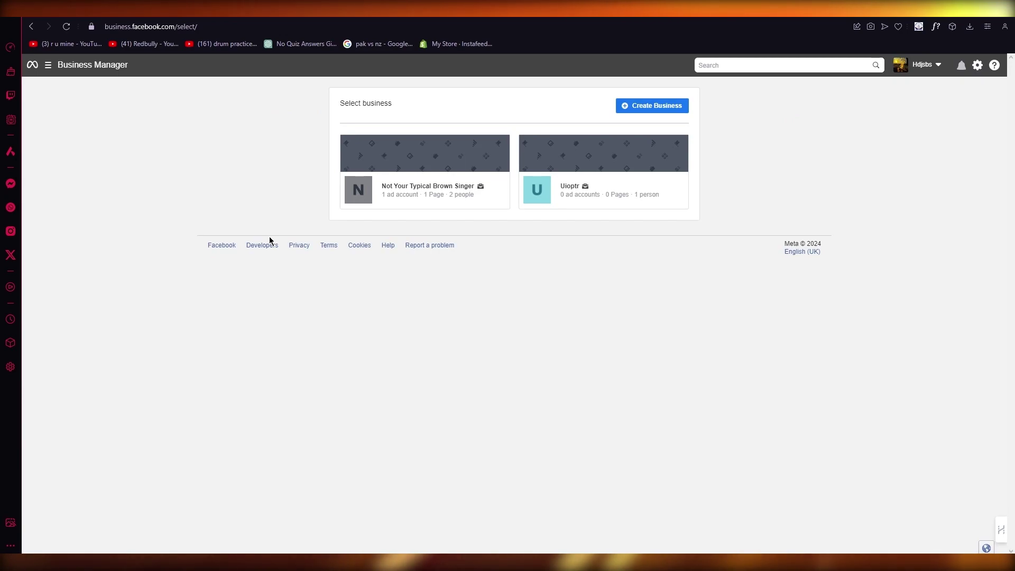
Step: Pick a business portfolio, try and clear a tool search, then open portfolio settings
{"action": "left_click", "coordinate": [391, 128]}
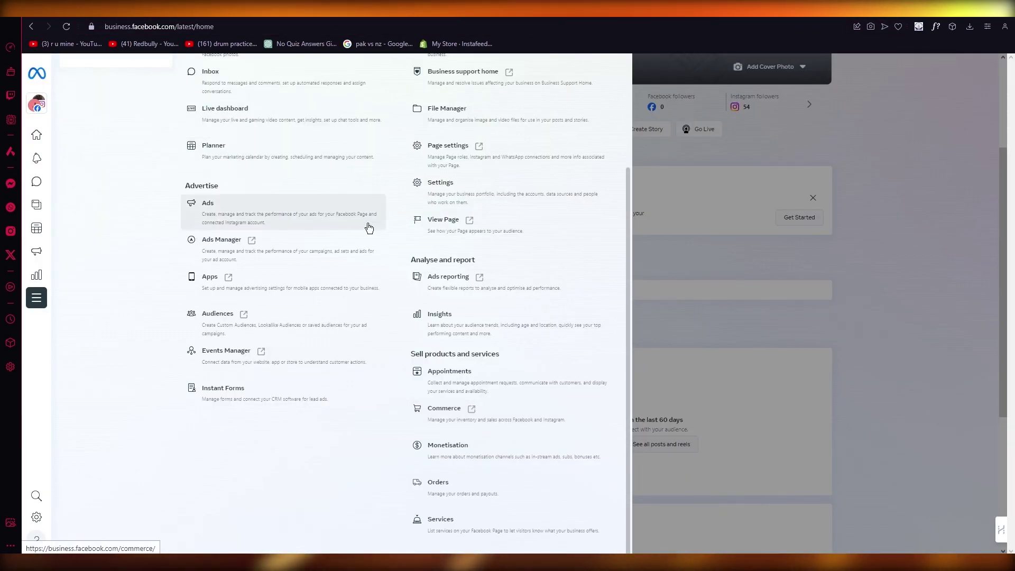
{"action": "scroll", "coordinate": [432, 224], "scroll_direction": "up", "scroll_amount": 2}
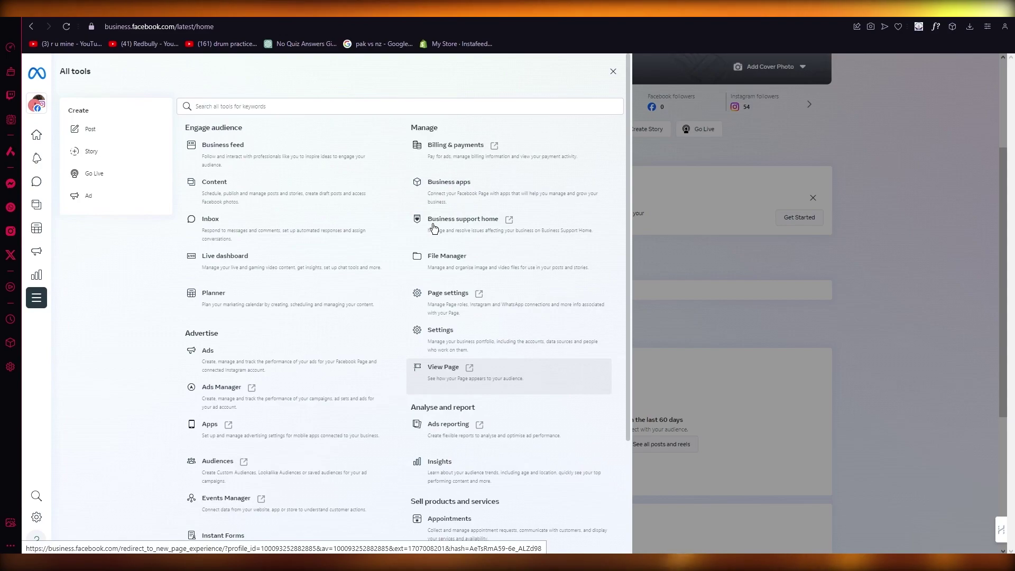
{"action": "left_click", "coordinate": [249, 107]}
{"action": "type", "text": "ggn"}
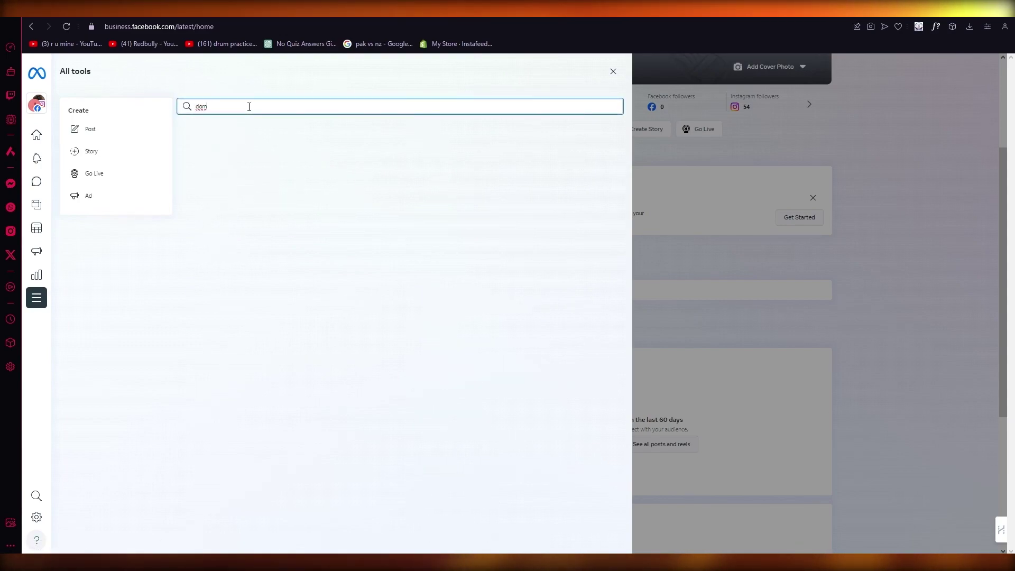
{"action": "key", "text": "BackSpace"}
{"action": "key", "text": "BackSpace"}
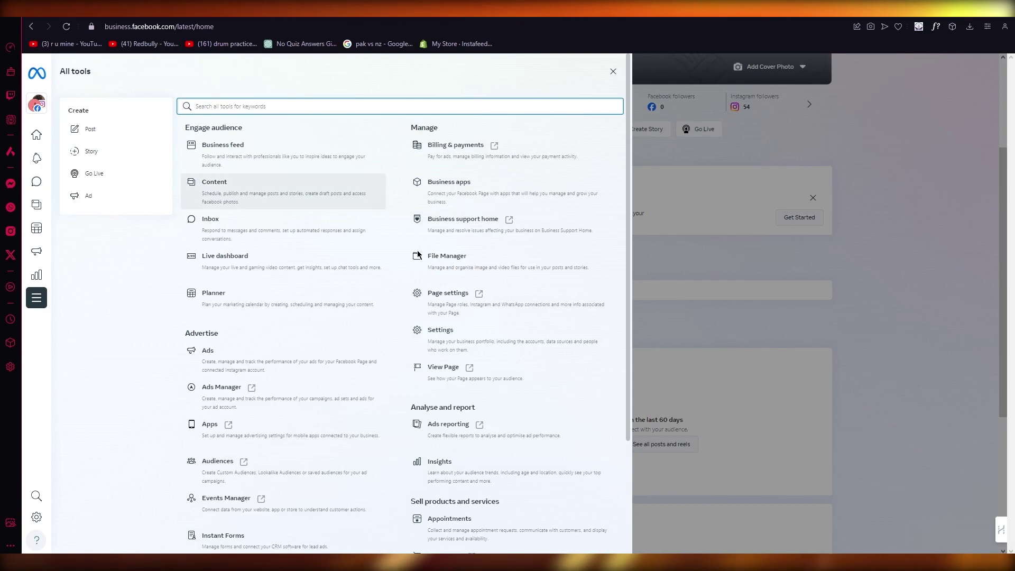
{"action": "left_click", "coordinate": [466, 339]}
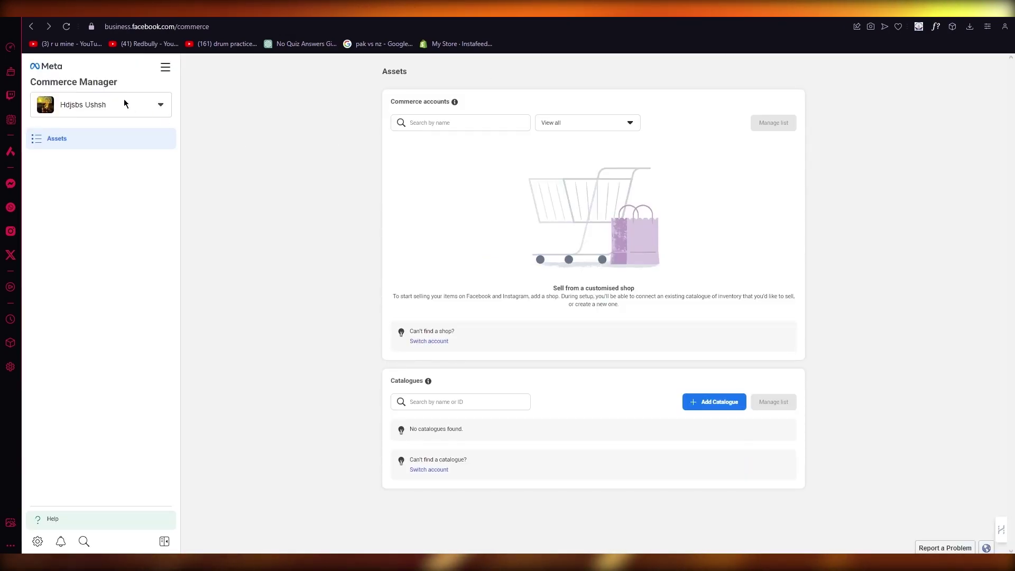
Step: Search for Brand safety and suitability, trimming the query until tool results appear
{"action": "left_click", "coordinate": [165, 69]}
{"action": "left_click", "coordinate": [84, 541]}
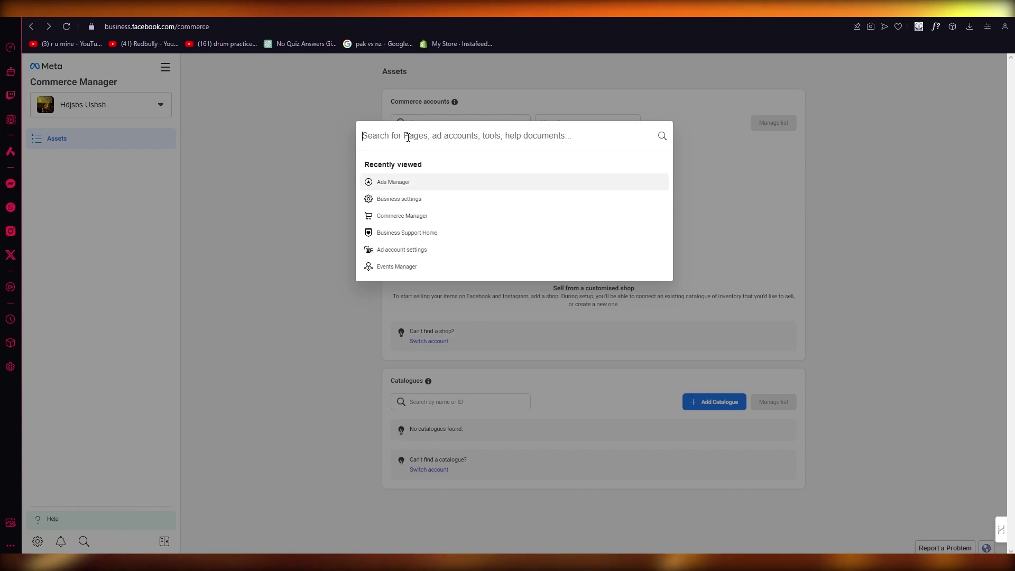
{"action": "type", "text": "d"}
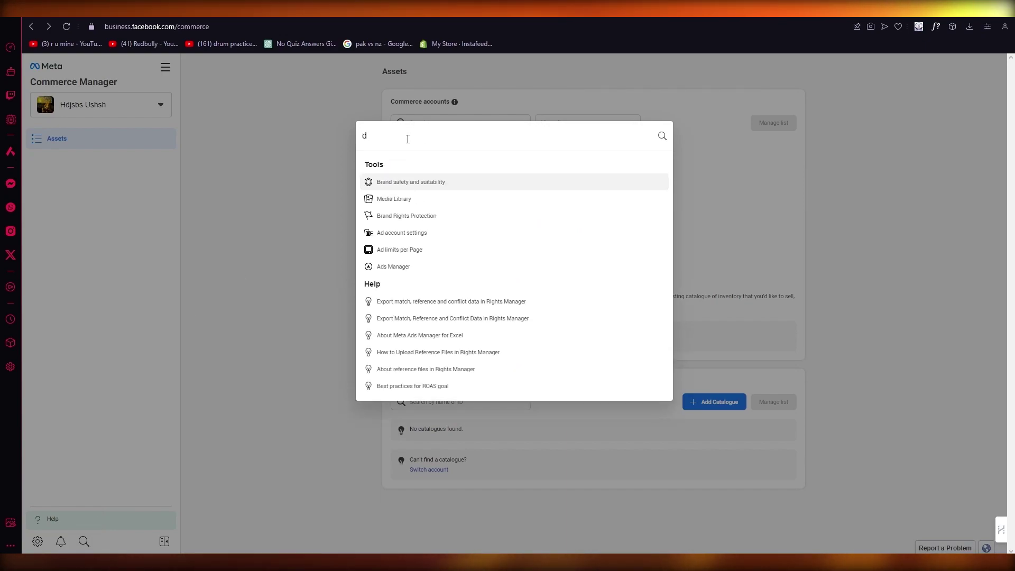
{"action": "type", "text": "om"}
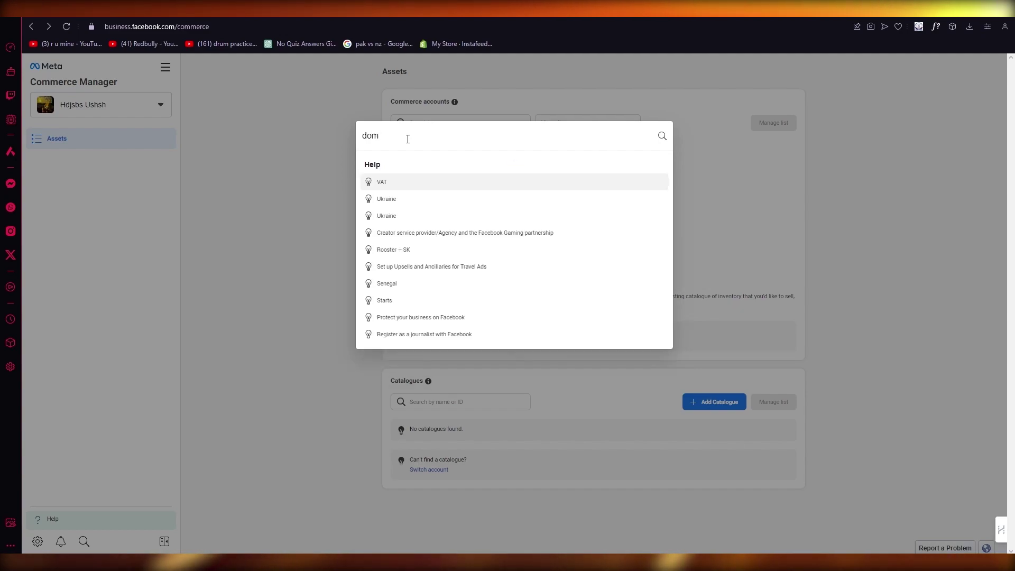
{"action": "key", "text": "BackSpace"}
{"action": "key", "text": "BackSpace"}
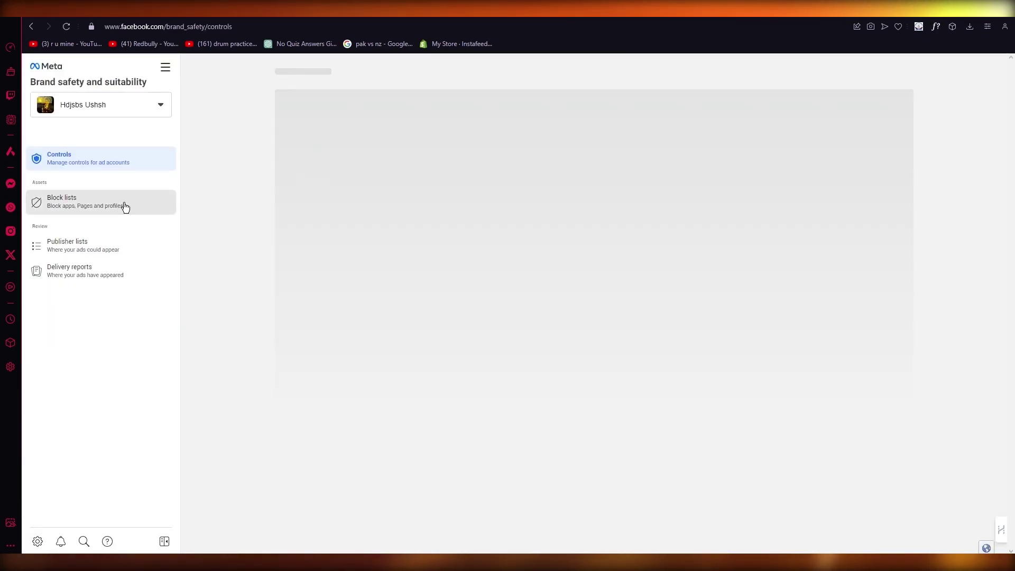
Step: Look at Block lists, return to Controls, and check which ad account applies
{"action": "left_click", "coordinate": [102, 201]}
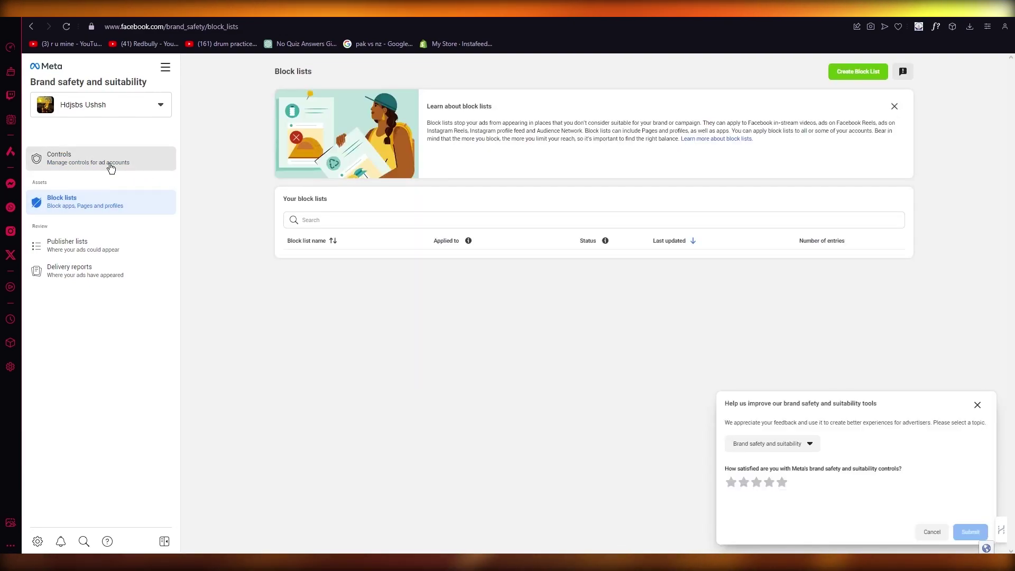
{"action": "left_click", "coordinate": [112, 167]}
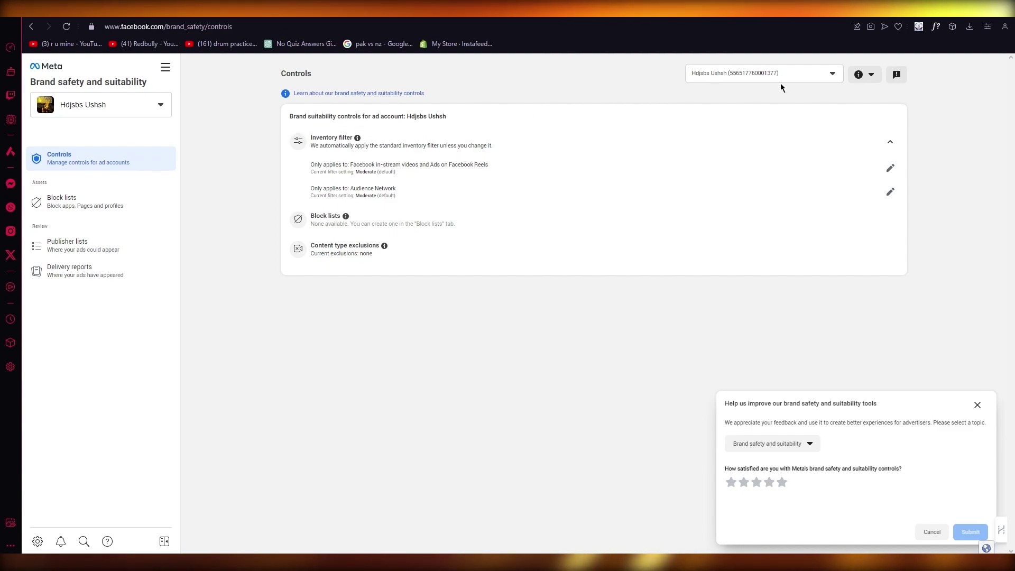
{"action": "left_click", "coordinate": [805, 73]}
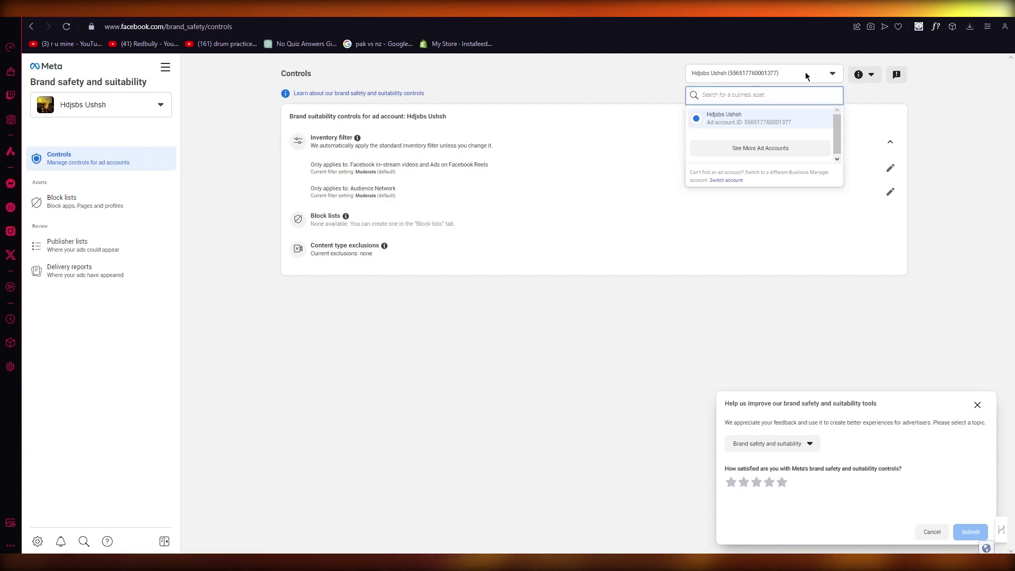
Step: Dismiss the feedback survey and close an abandoned search, returning to Controls
{"action": "left_click", "coordinate": [978, 405]}
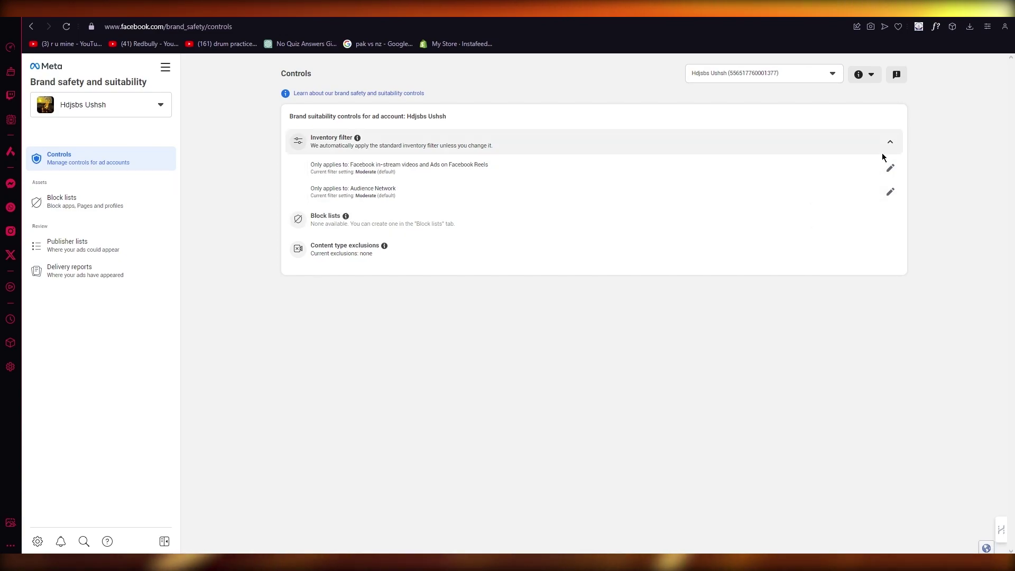
{"action": "mouse_move", "coordinate": [83, 541]}
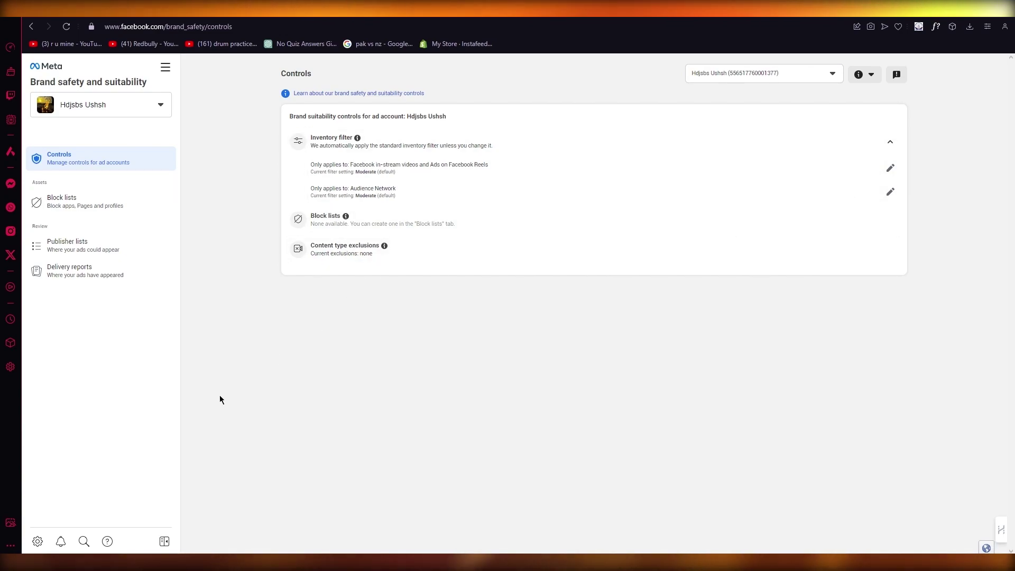
{"action": "left_click", "coordinate": [83, 543]}
{"action": "type", "text": "c"}
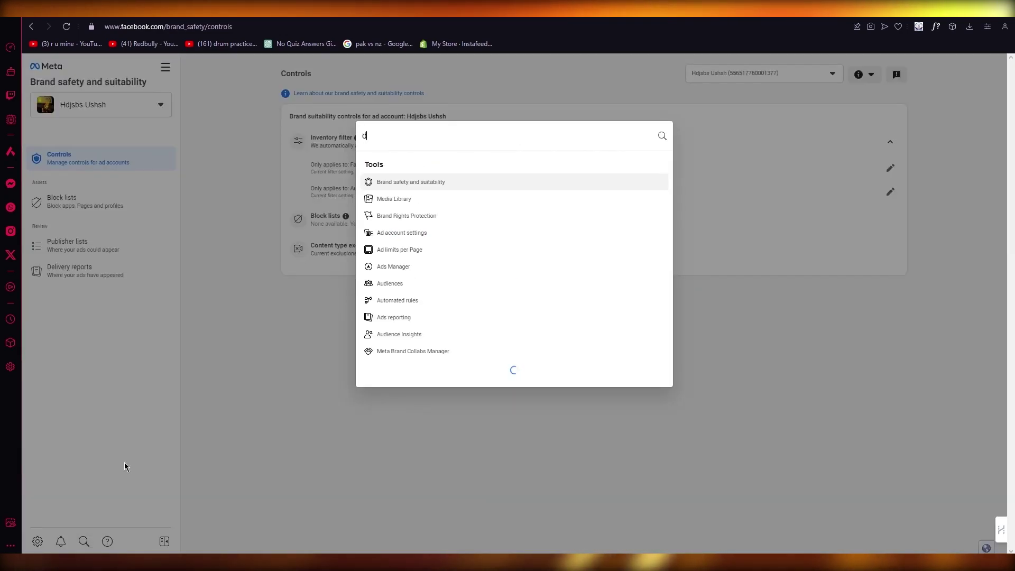
{"action": "type", "text": "o"}
{"action": "key", "text": "BackSpace"}
{"action": "key", "text": "BackSpace"}
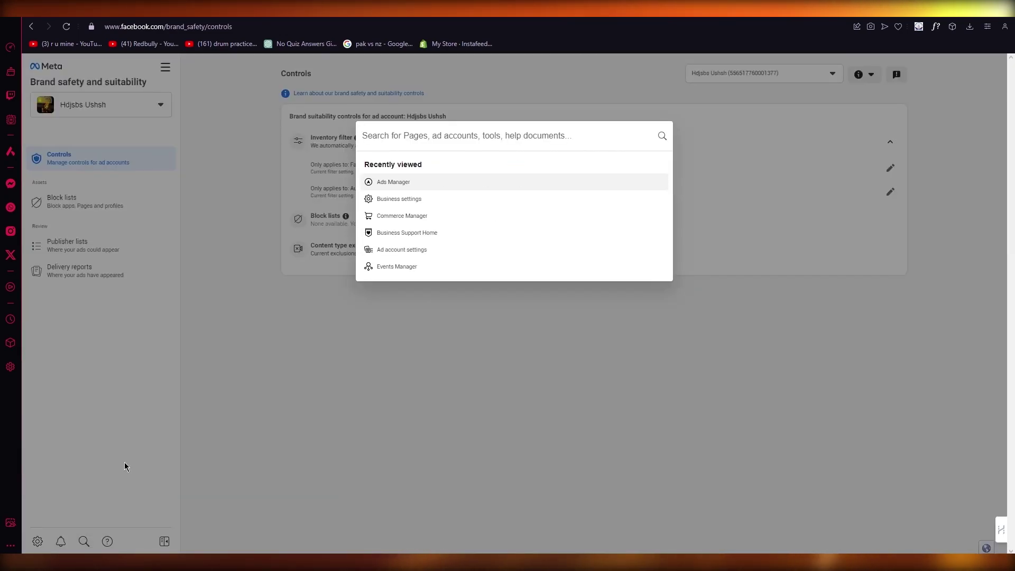
{"action": "left_click", "coordinate": [349, 373]}
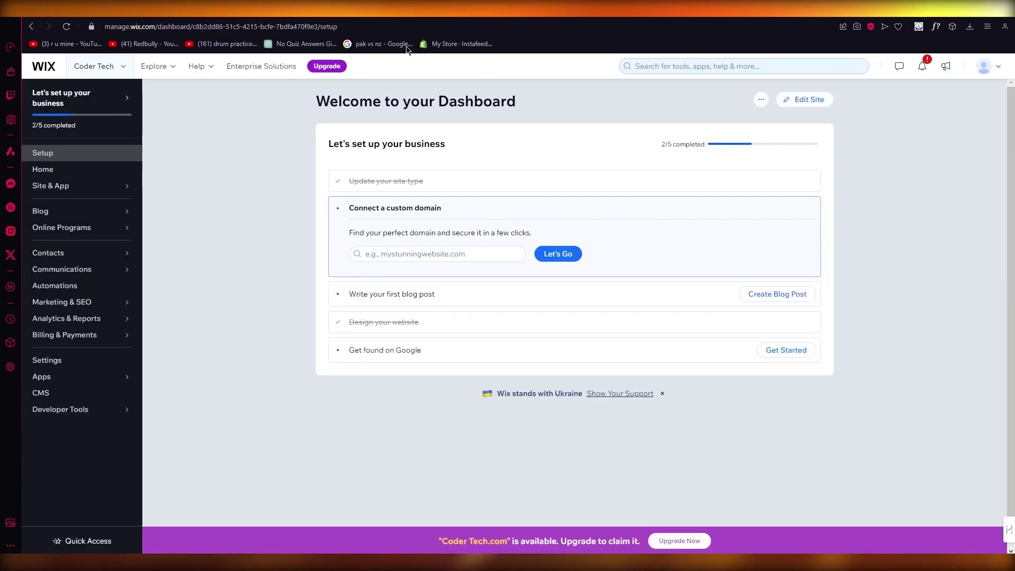
Step: Go to the Wix site's Settings and choose Custom code under Advanced
{"action": "left_click", "coordinate": [106, 358]}
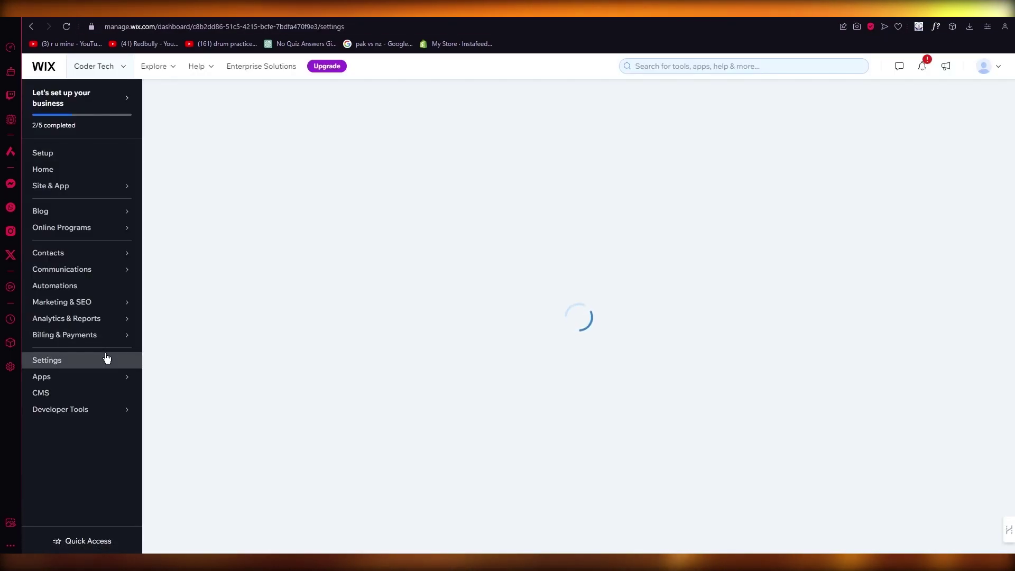
{"action": "scroll", "coordinate": [328, 324], "scroll_direction": "down", "scroll_amount": 2}
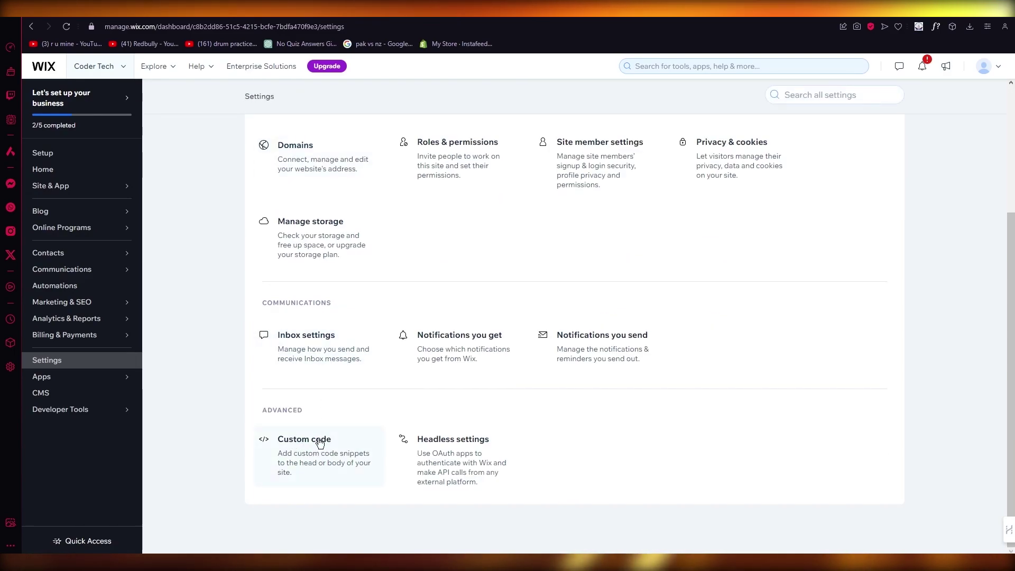
{"action": "left_click", "coordinate": [292, 459]}
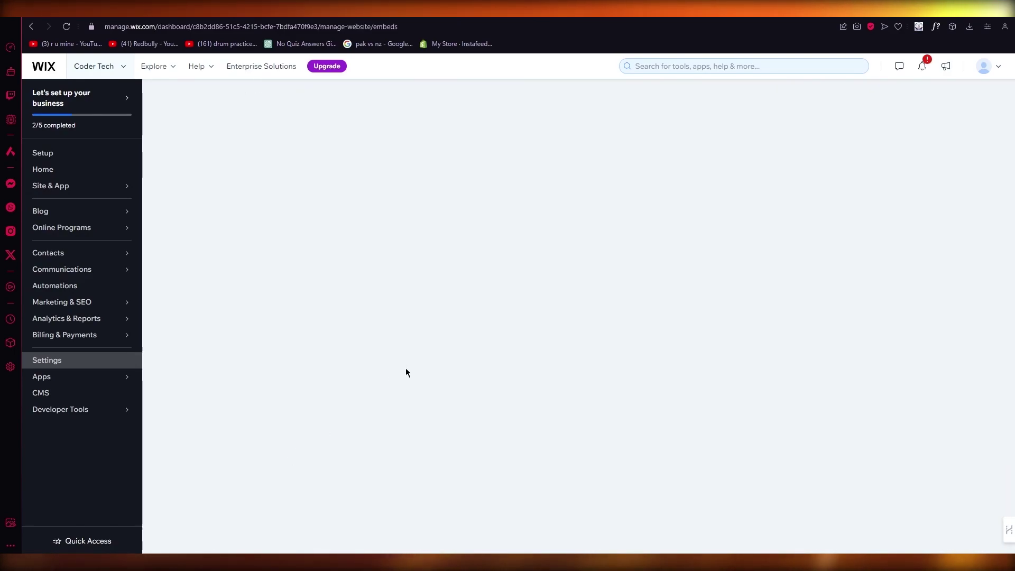